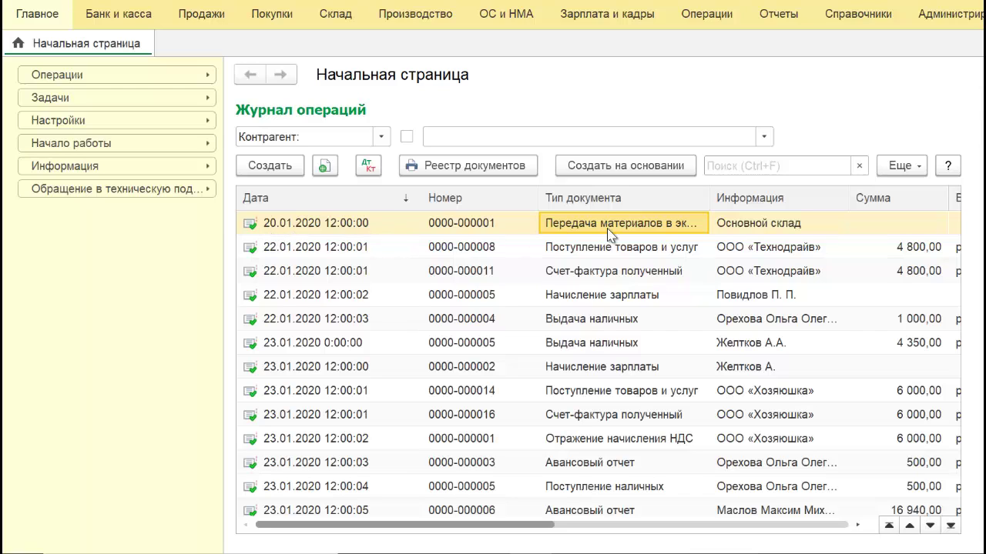
Examine the accounting postings of the first journal document, «Передача материалов в эксплуатацию», including its accounts 25, 10.09 and МЦ.04.
{"action": "left_click", "coordinate": [370, 168]}
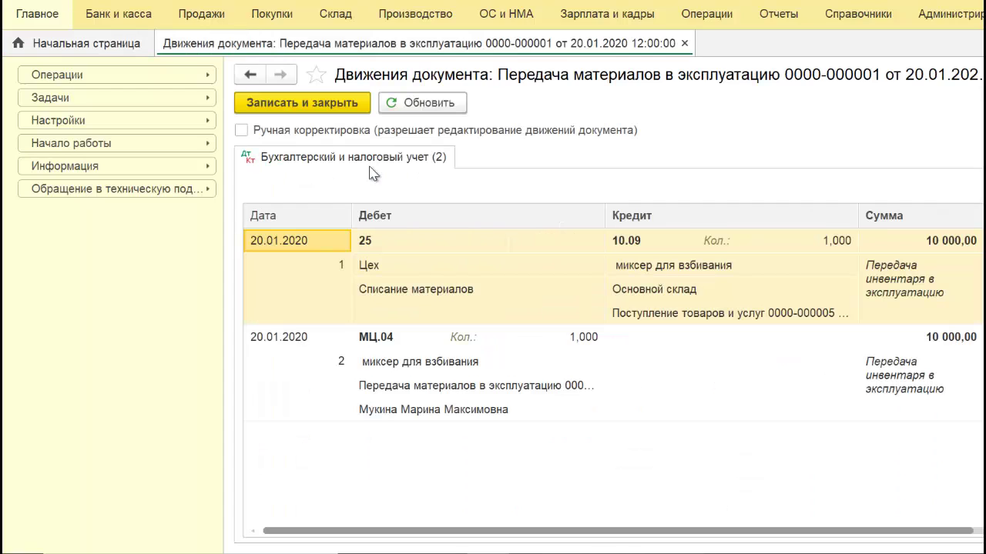
{"action": "left_click", "coordinate": [388, 242]}
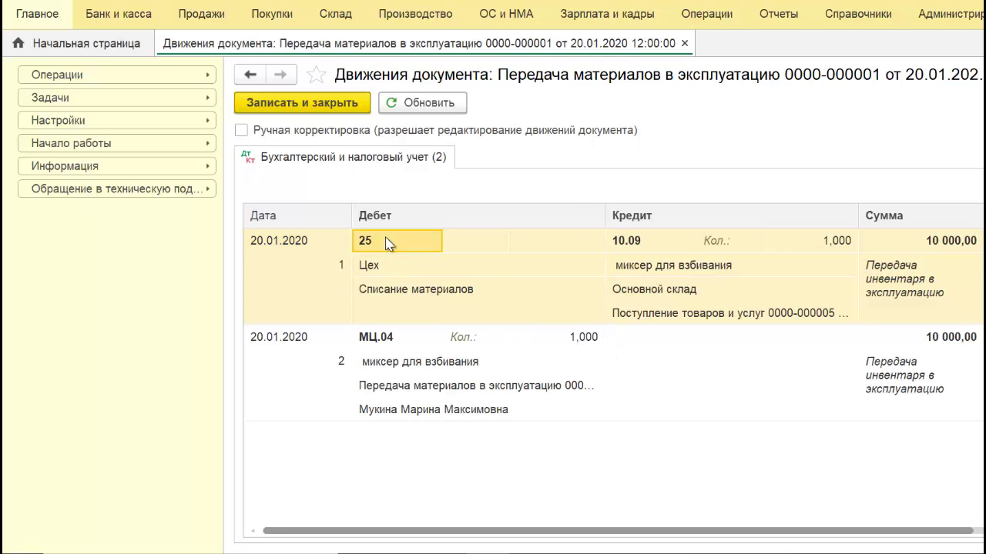
{"action": "left_click", "coordinate": [645, 245]}
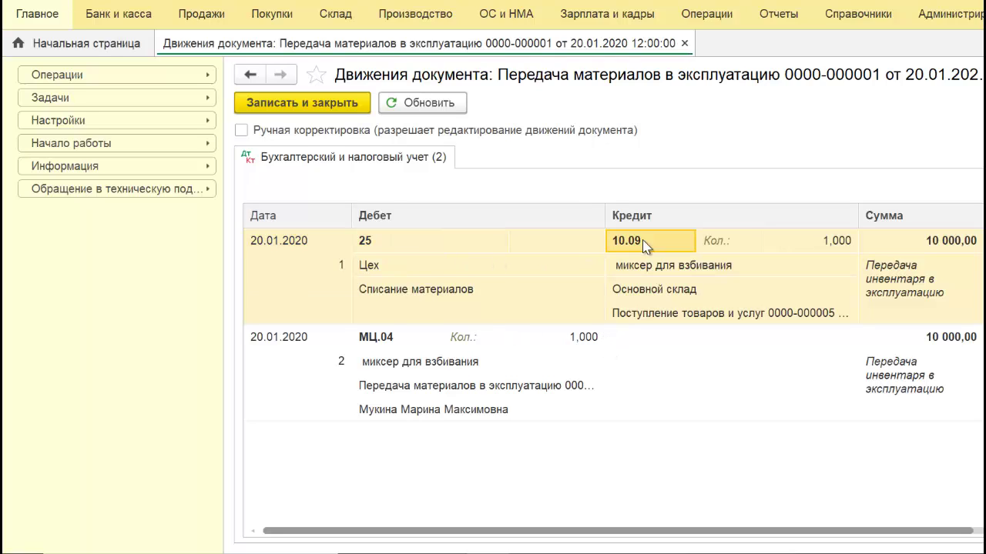
{"action": "left_click", "coordinate": [391, 248]}
{"action": "left_click", "coordinate": [392, 342]}
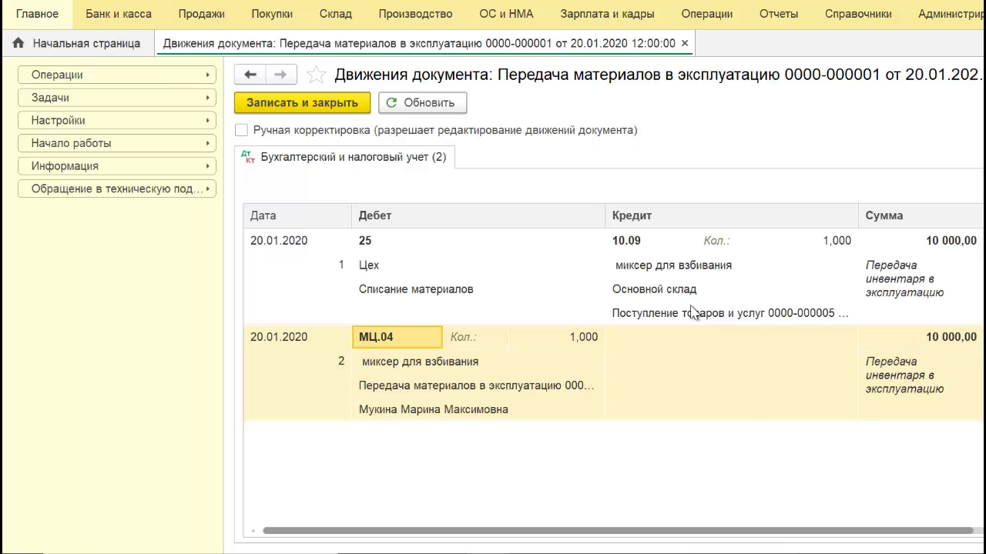
{"action": "key", "text": "Escape"}
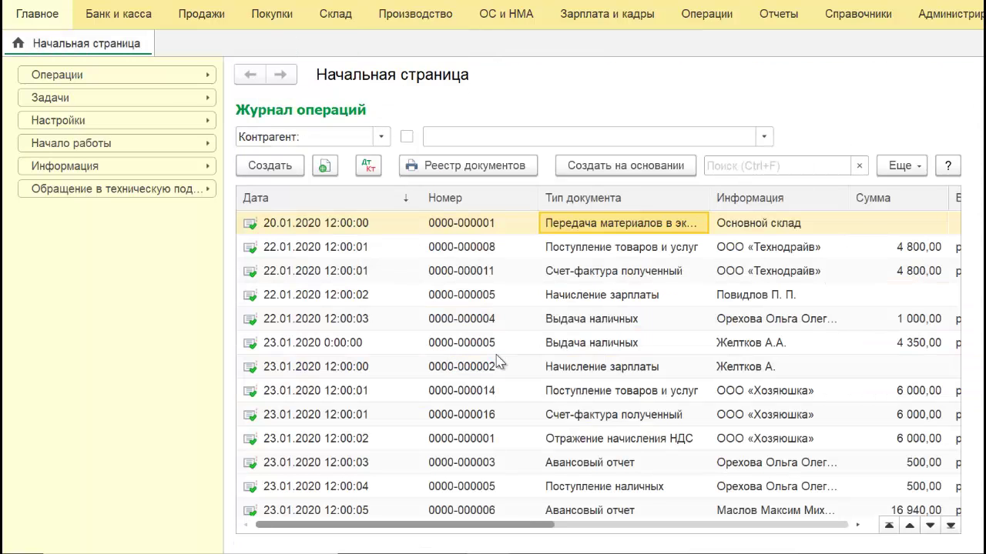
Create a new «Реализация товаров и услуг» sales document of the «Товары» type.
{"action": "left_click", "coordinate": [206, 23]}
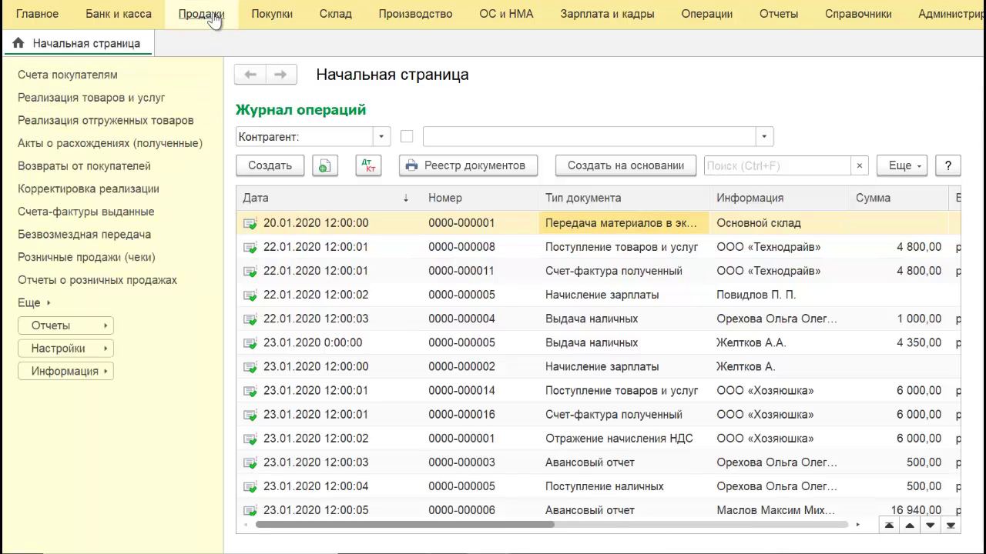
{"action": "left_click", "coordinate": [139, 97]}
{"action": "left_click", "coordinate": [291, 135]}
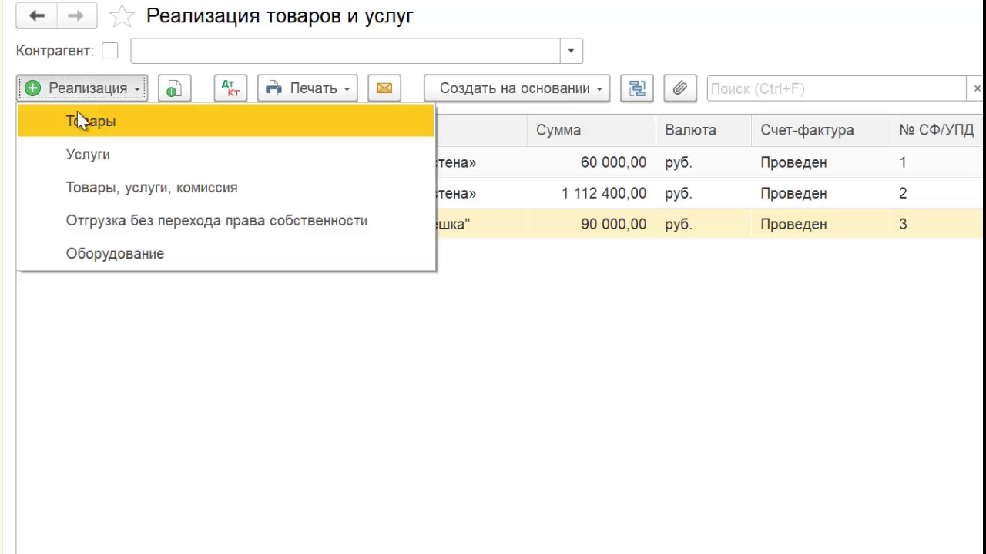
{"action": "left_click", "coordinate": [287, 123]}
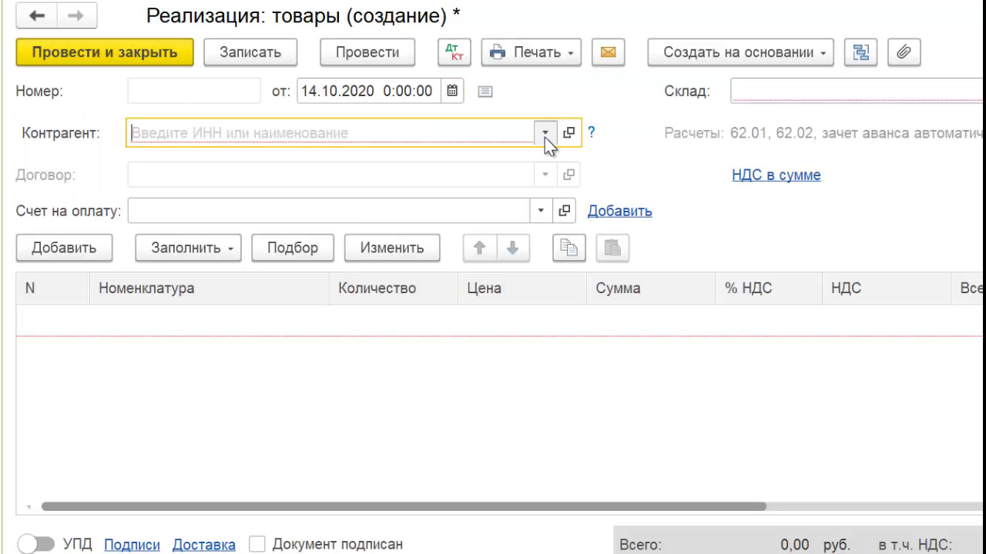
Fill in the sale's header with counterparty ООО «Сластена», contract 3 and warehouse «Основной склад».
{"action": "left_click", "coordinate": [545, 134]}
{"action": "left_click", "coordinate": [275, 164]}
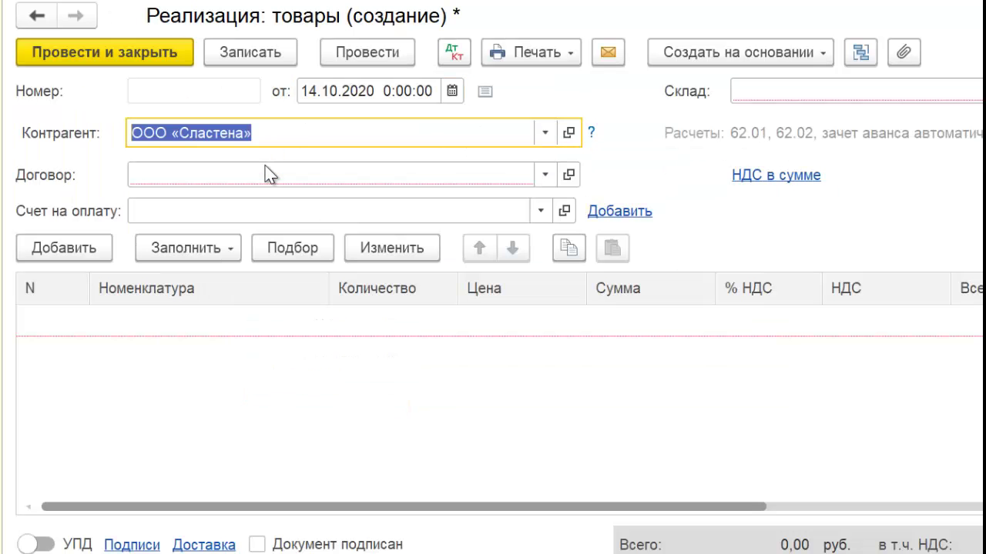
{"action": "left_click", "coordinate": [545, 175]}
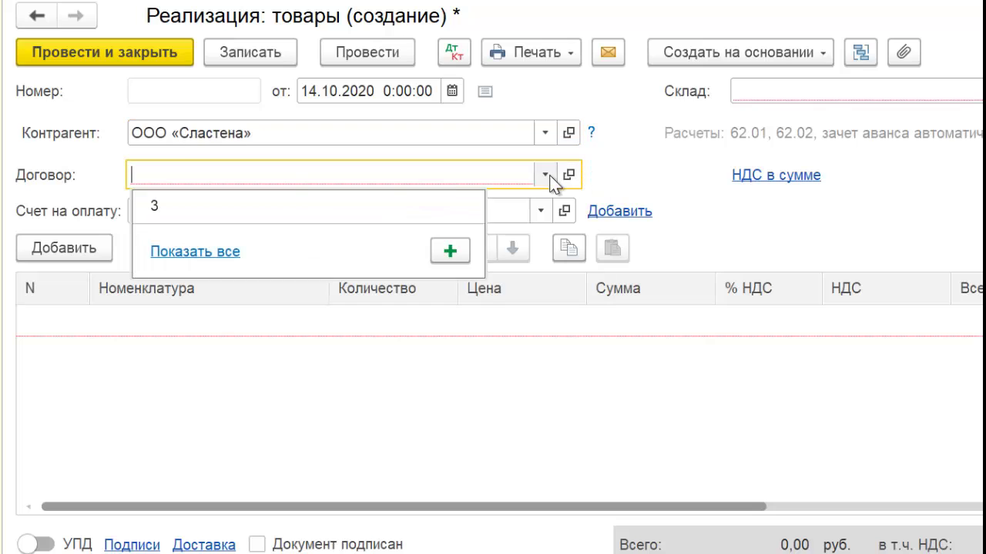
{"action": "left_click", "coordinate": [273, 207]}
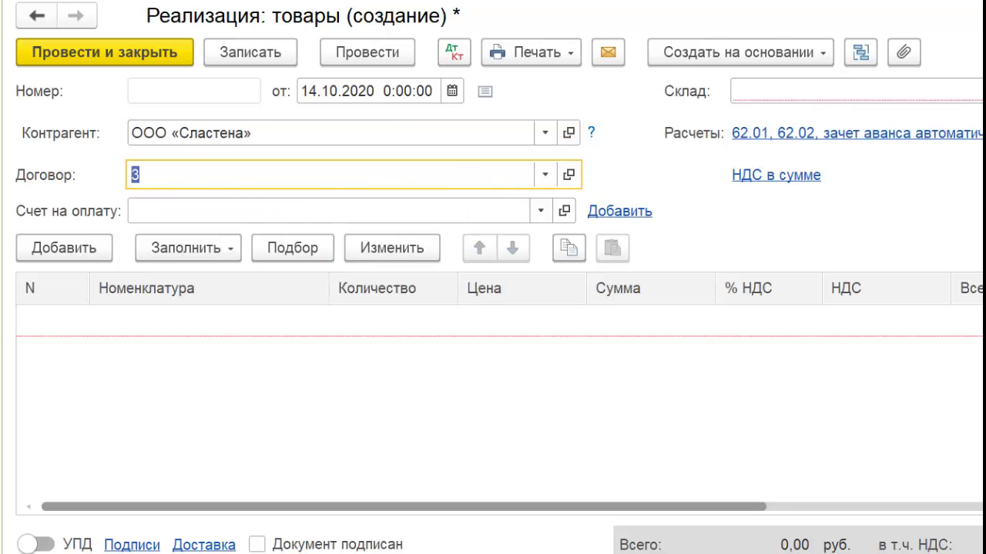
{"action": "left_click", "coordinate": [847, 91]}
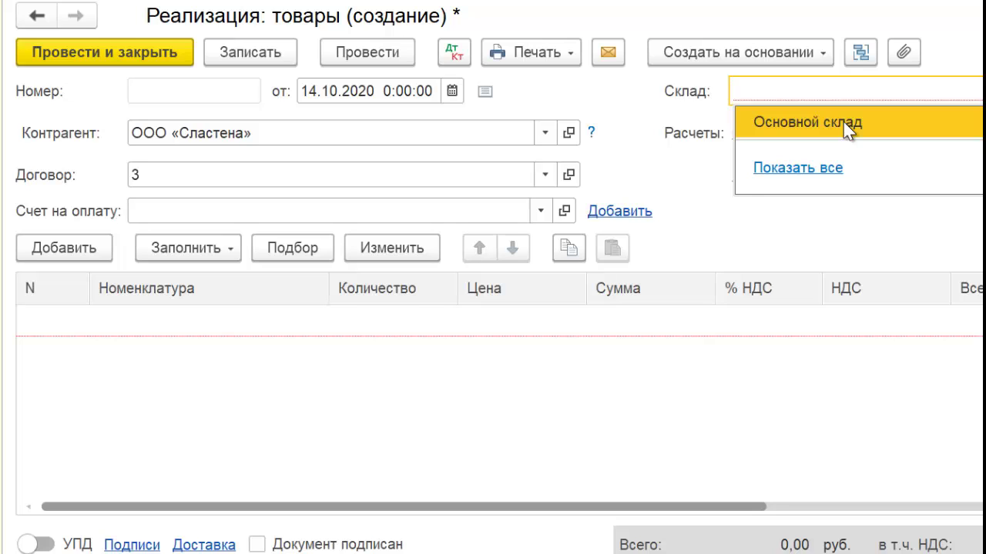
{"action": "left_click", "coordinate": [843, 121]}
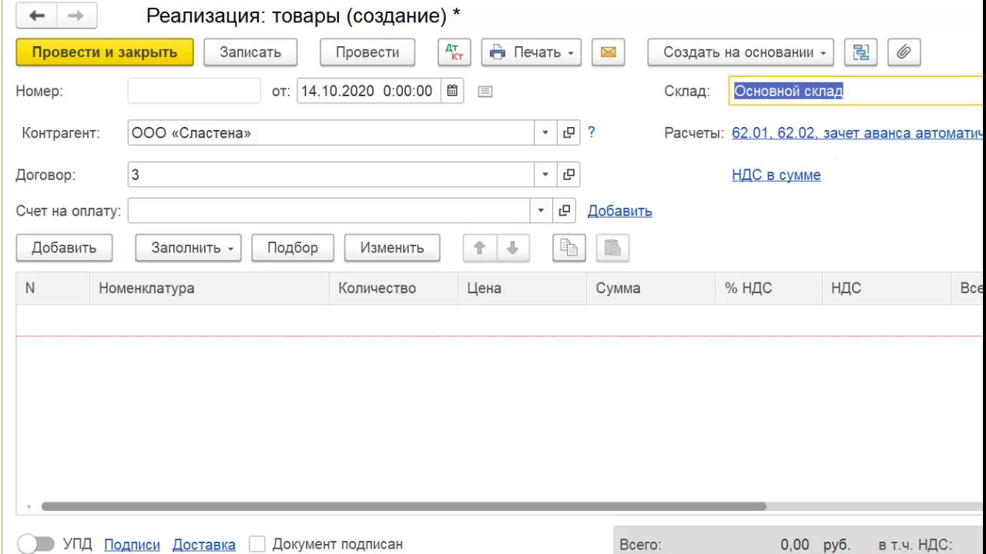
Add the item «миксер для взбивания» to the sale with quantity 1 and price 14 400.
{"action": "left_click", "coordinate": [60, 251]}
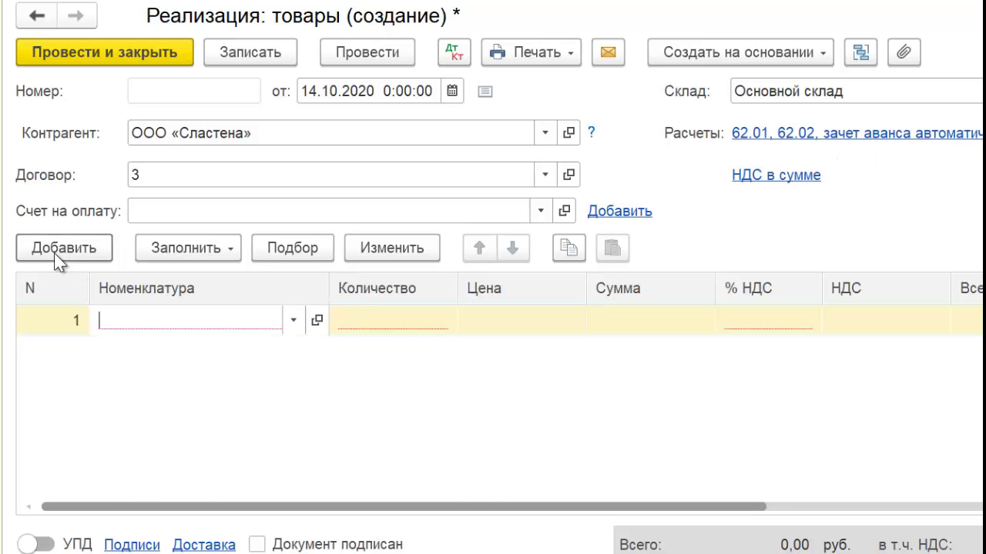
{"action": "left_click", "coordinate": [193, 548]}
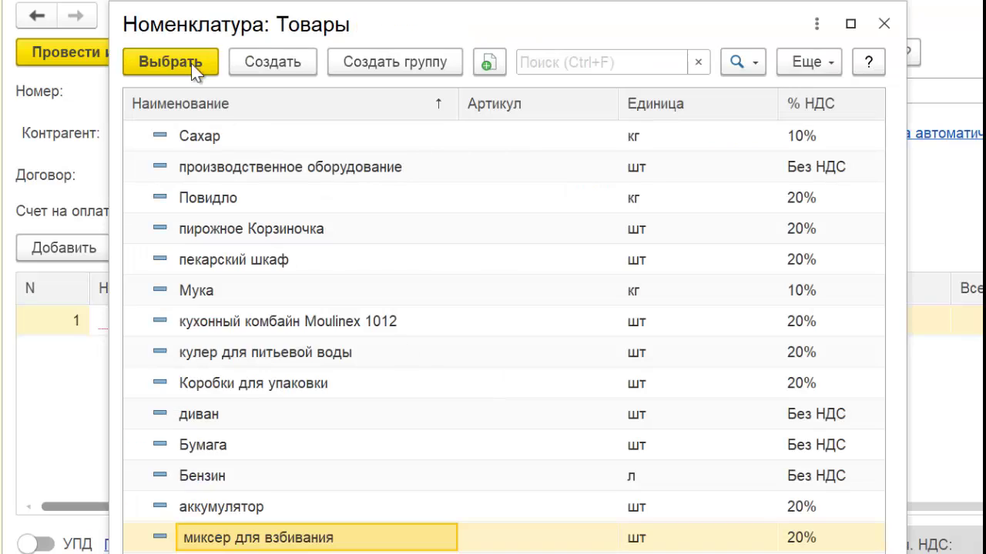
{"action": "left_click", "coordinate": [191, 64]}
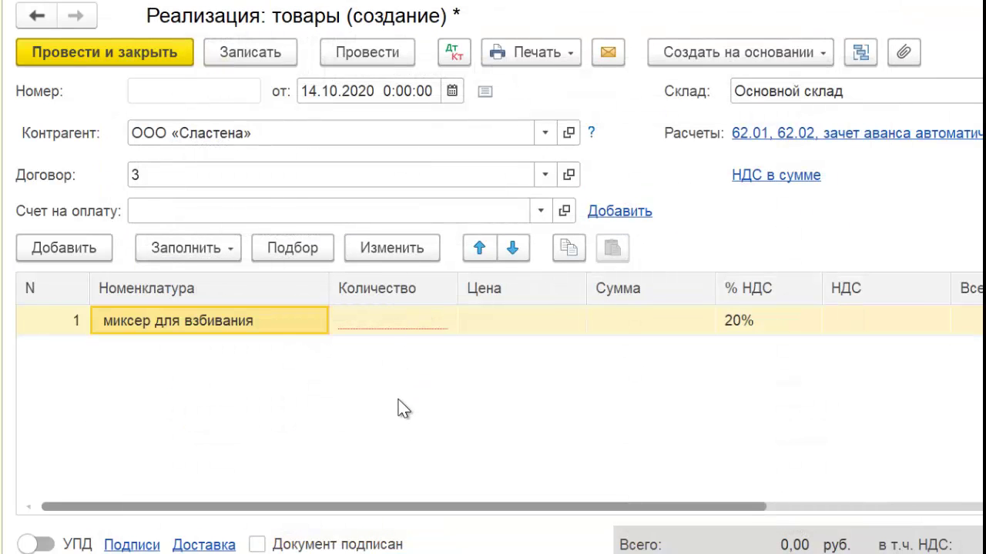
{"action": "left_click", "coordinate": [394, 329]}
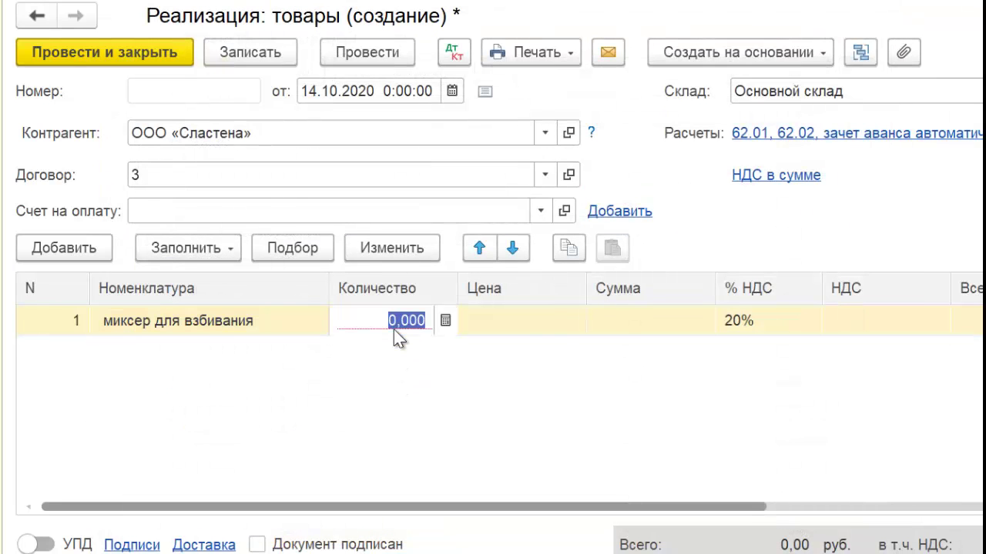
{"action": "type", "text": "1"}
{"action": "left_click", "coordinate": [553, 321]}
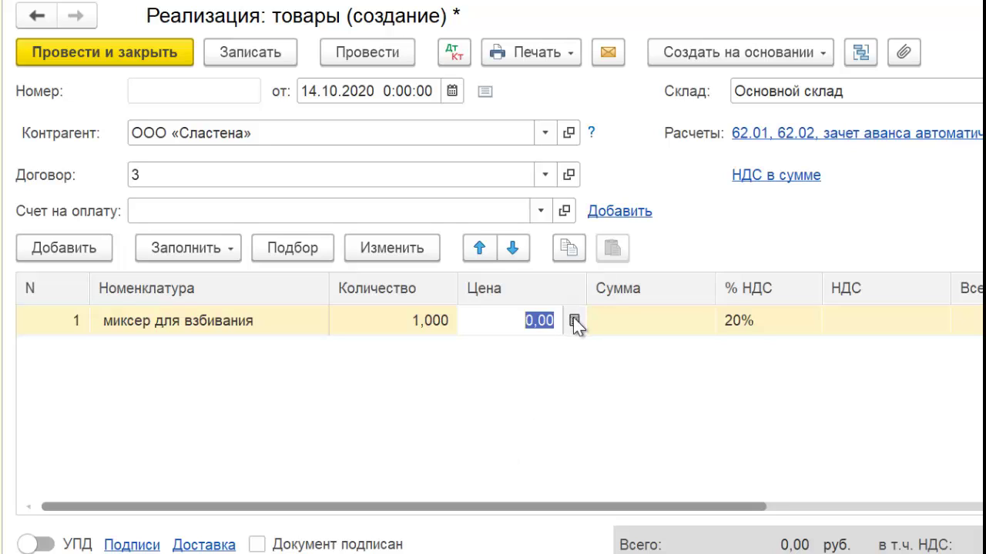
{"action": "type", "text": "14400"}
{"action": "key", "text": "Return"}
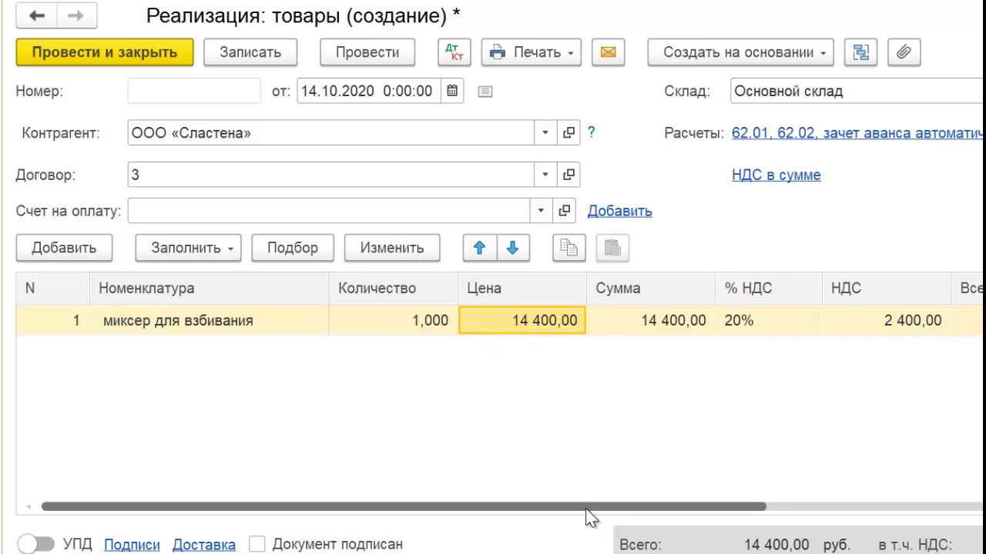
Open the mixer line's accounting accounts and check the off-balance account used in the materials transfer's postings.
{"action": "left_click_drag", "start_coordinate": [585, 509], "coordinate": [716, 514]}
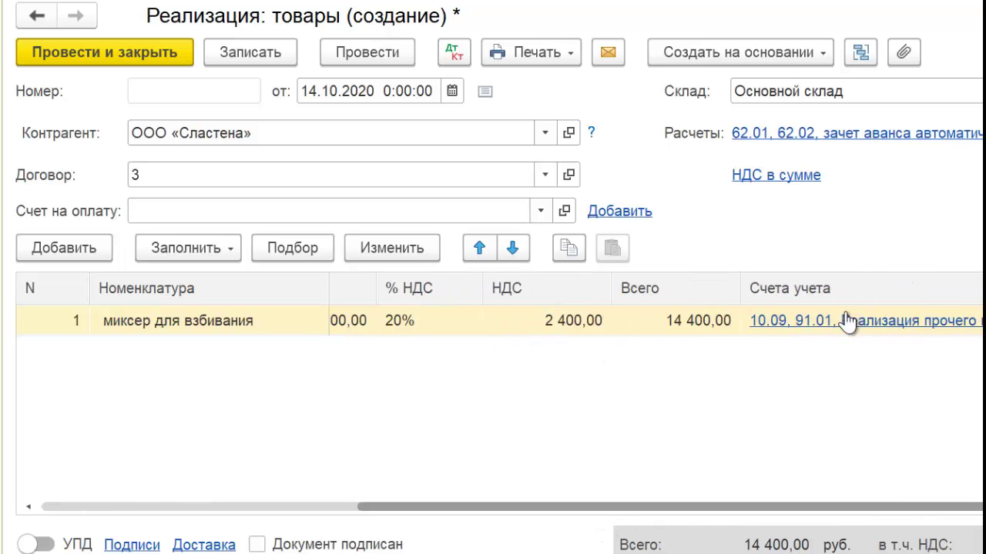
{"action": "left_click", "coordinate": [805, 322]}
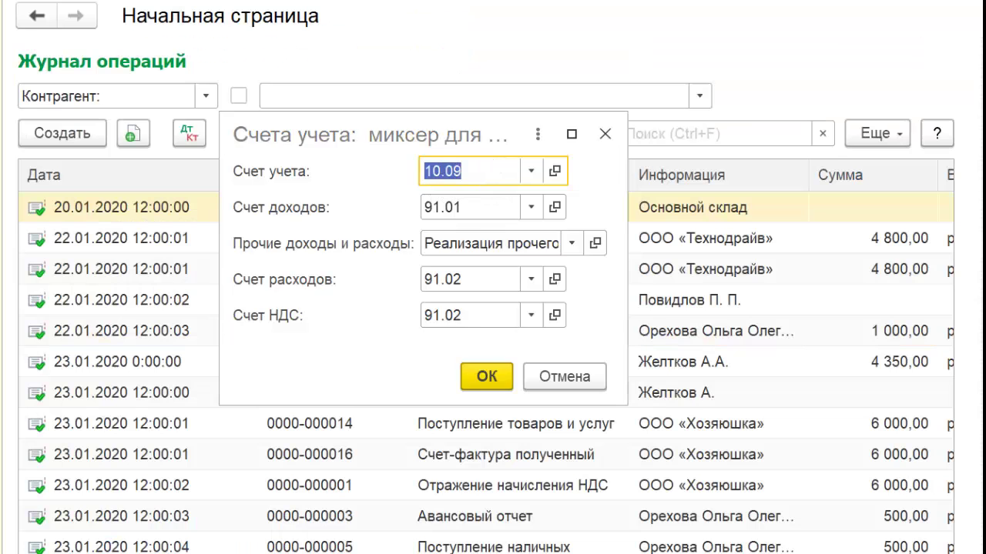
{"action": "left_click", "coordinate": [188, 134]}
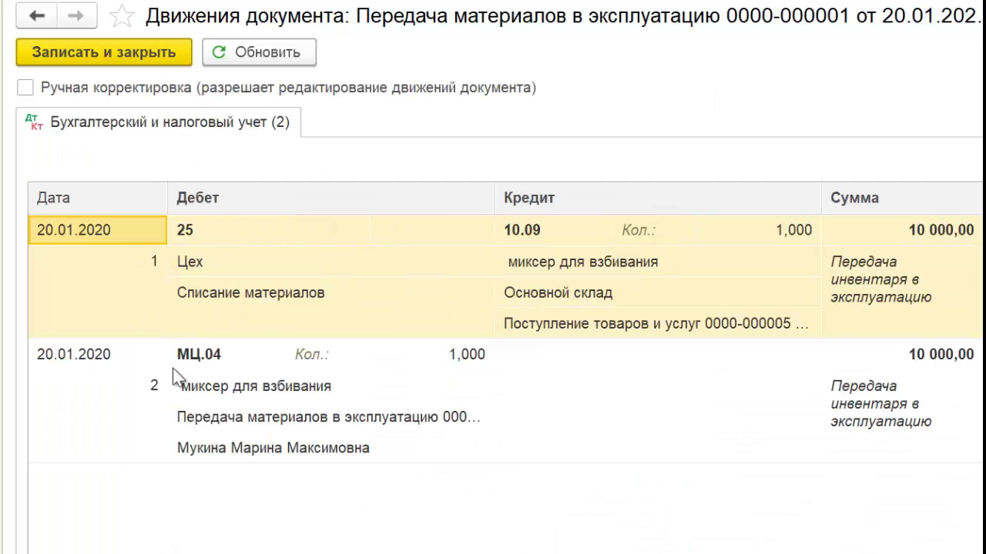
{"action": "left_click", "coordinate": [201, 357]}
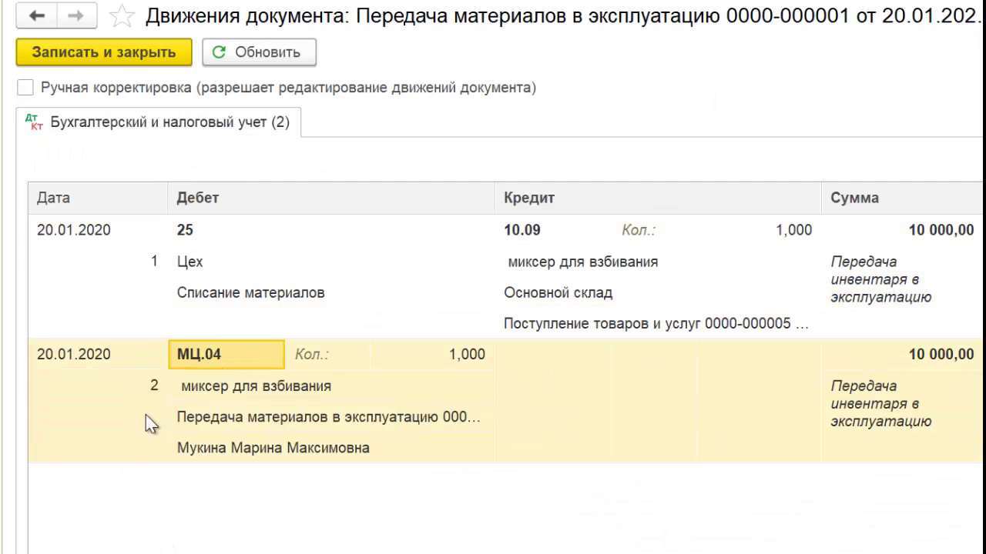
{"action": "key", "text": "Escape"}
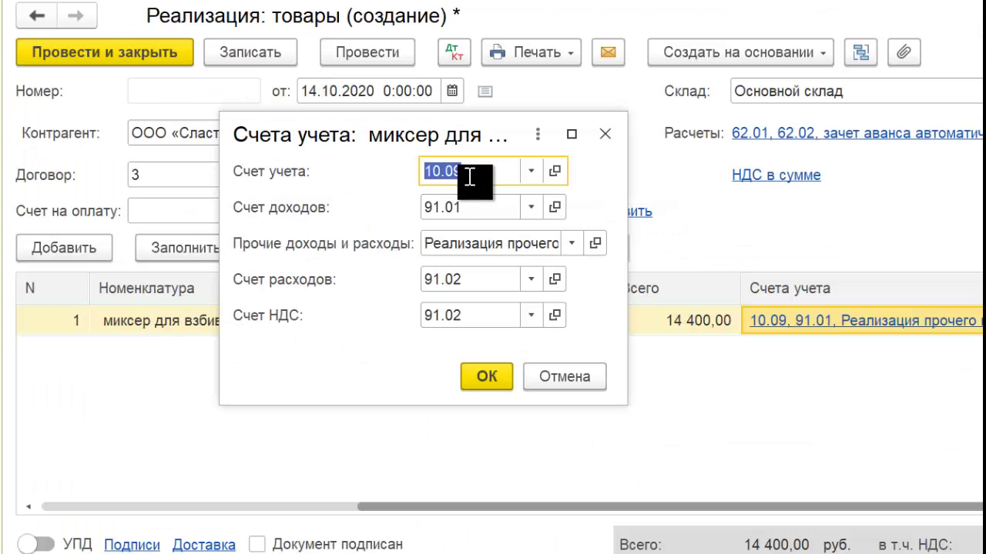
Set the mixer's accounting account to МЦ.04 and its other income and expenses item to «Реализация прочего имущества (материалов)».
{"action": "type", "text": "МЦ"}
{"action": "left_click", "coordinate": [495, 265]}
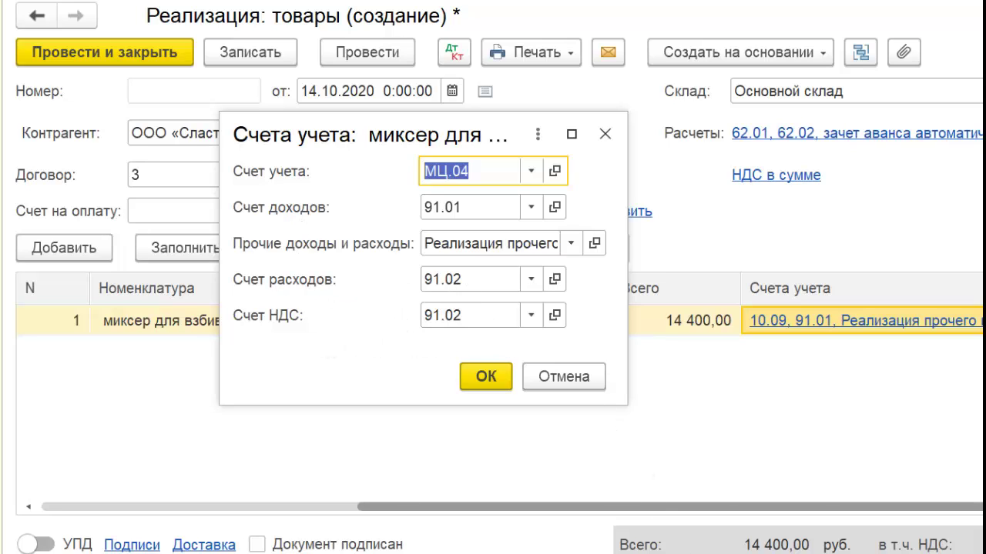
{"action": "left_click", "coordinate": [568, 245]}
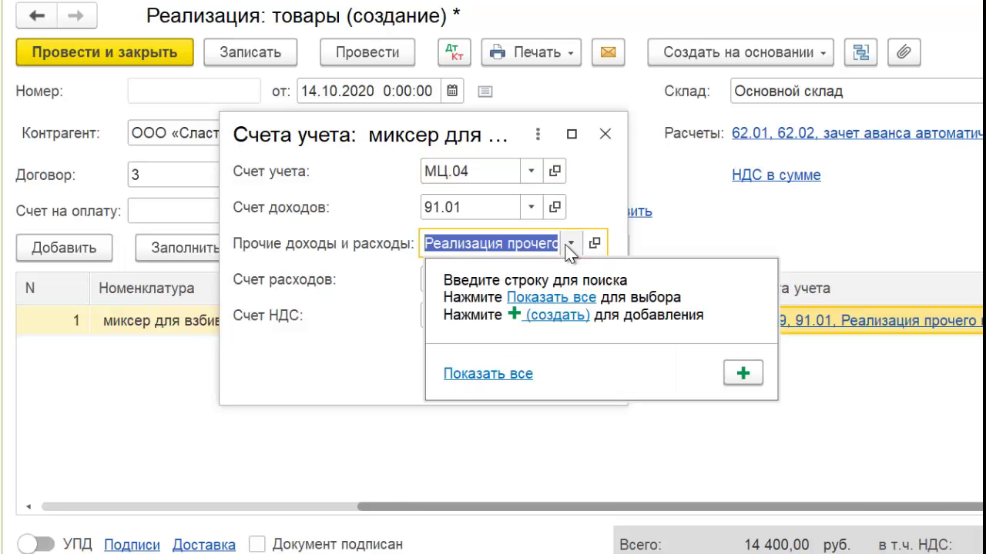
{"action": "left_click", "coordinate": [524, 295]}
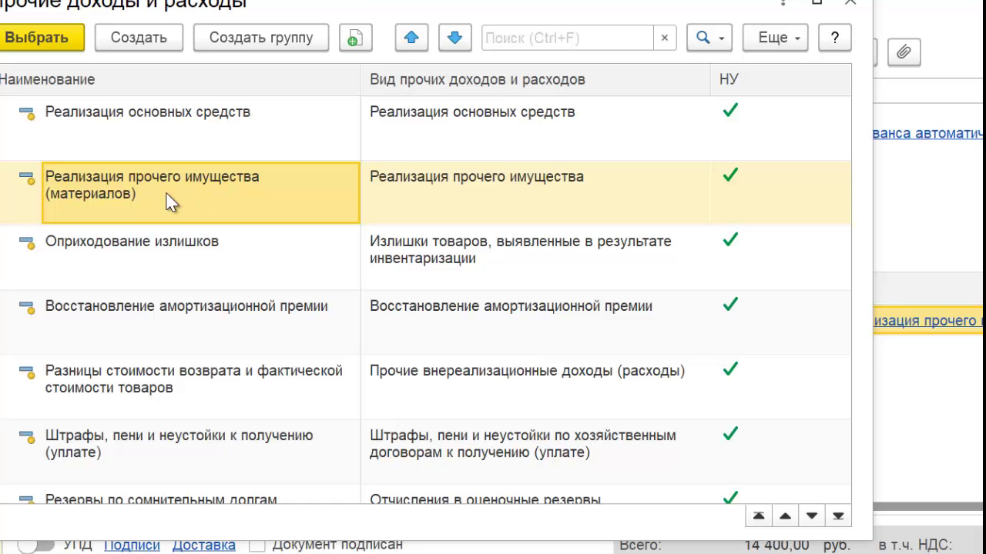
{"action": "double_click", "coordinate": [247, 203]}
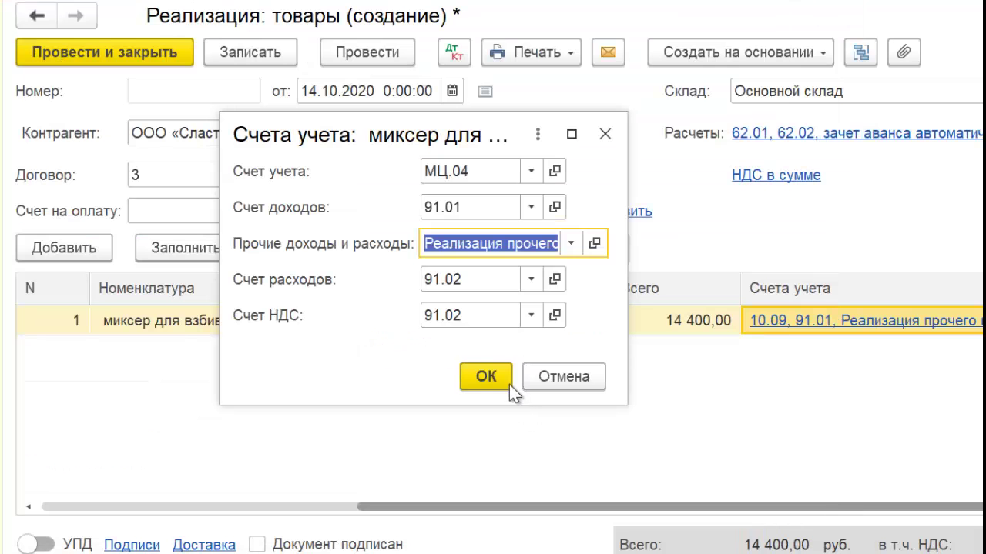
{"action": "left_click", "coordinate": [501, 380]}
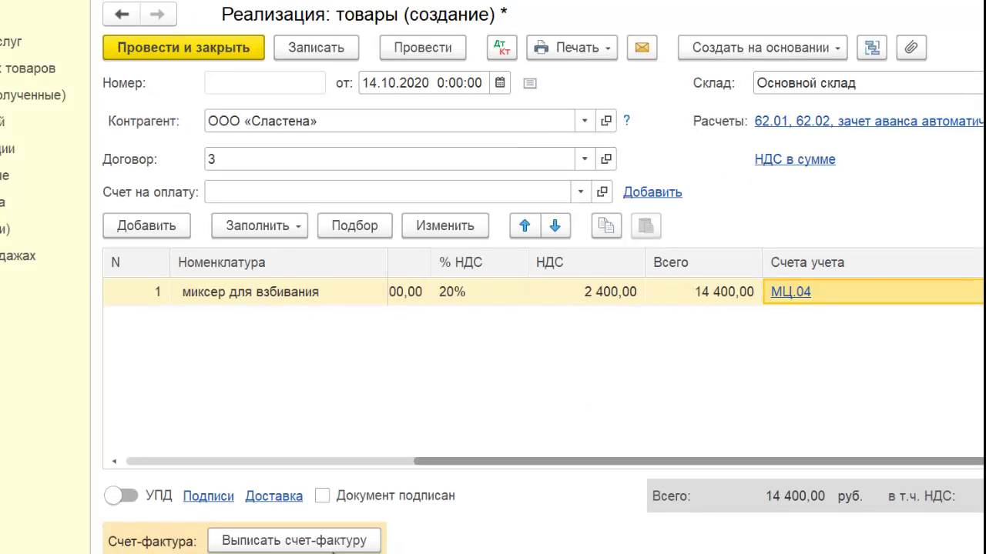
Issue the invoice (счет-фактура) for the sale and post the sales document.
{"action": "left_click", "coordinate": [294, 541]}
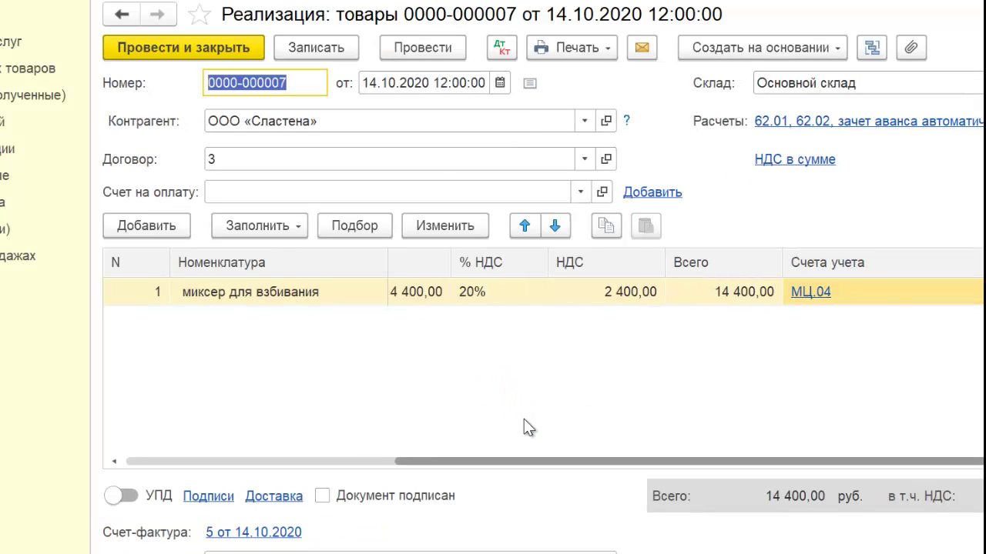
{"action": "left_click", "coordinate": [445, 49]}
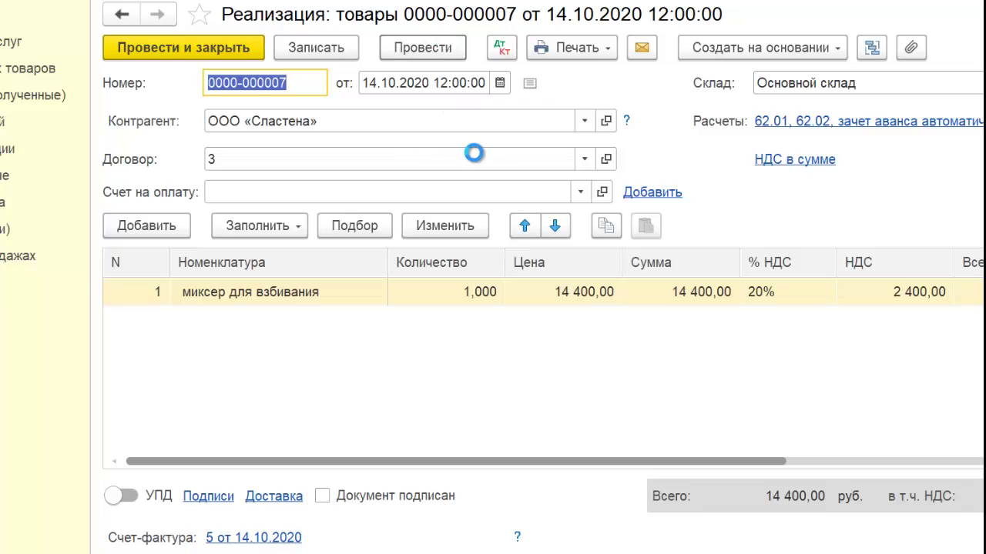
Open the sale's postings and review the МЦ.04 write-off, the 62.01/91.01 revenue entry and the 91.02/68.02 VAT entry with their amounts.
{"action": "left_click", "coordinate": [502, 53]}
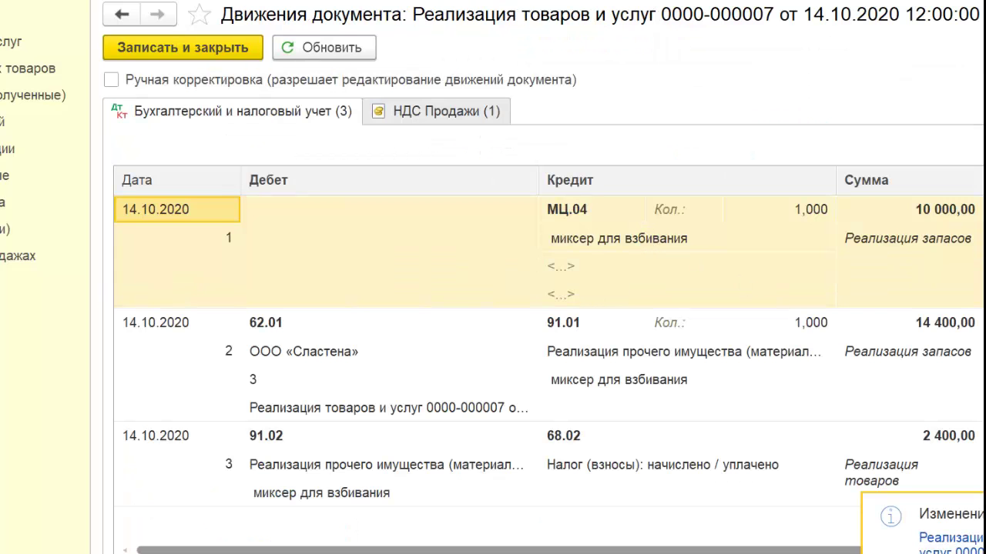
{"action": "left_click", "coordinate": [589, 209]}
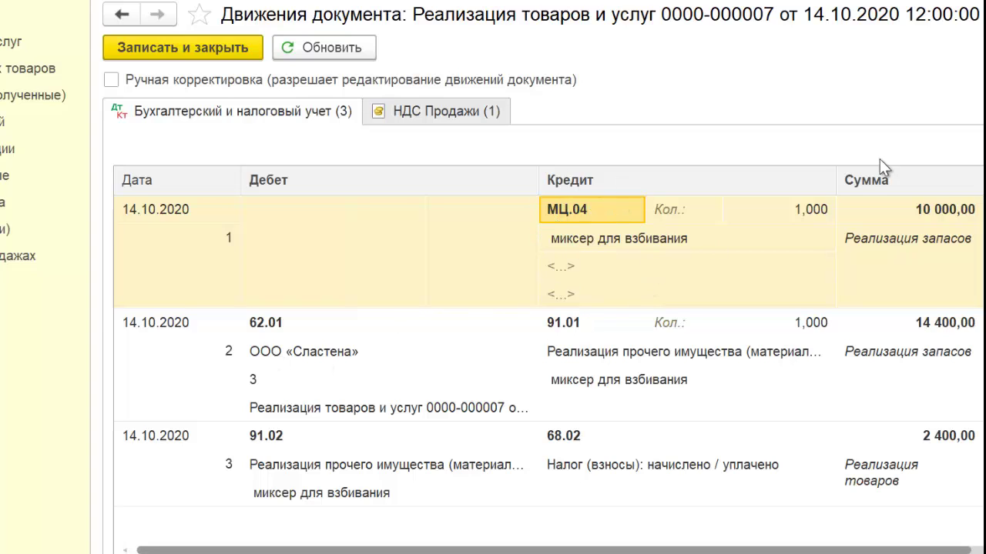
{"action": "left_click", "coordinate": [957, 211]}
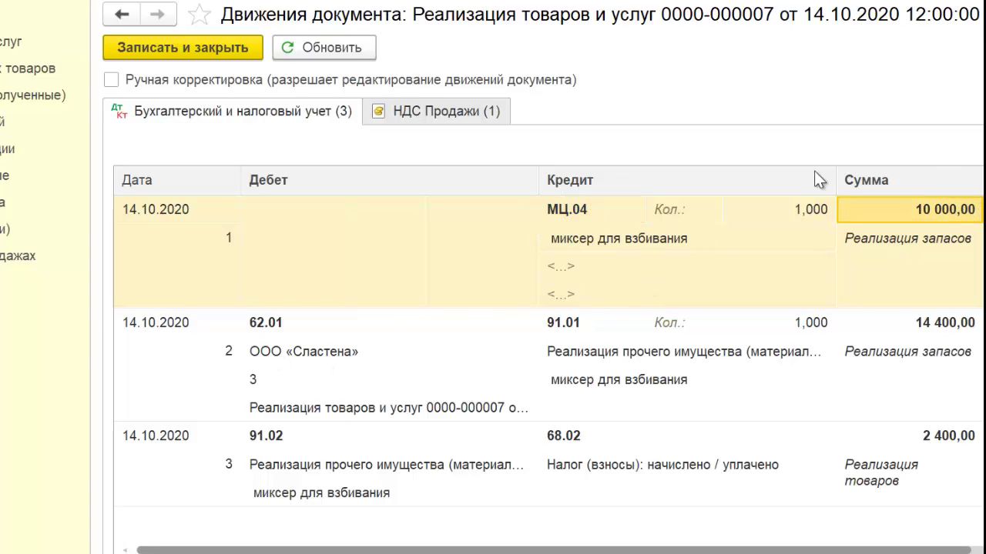
{"action": "left_click", "coordinate": [302, 326]}
{"action": "left_click", "coordinate": [577, 316]}
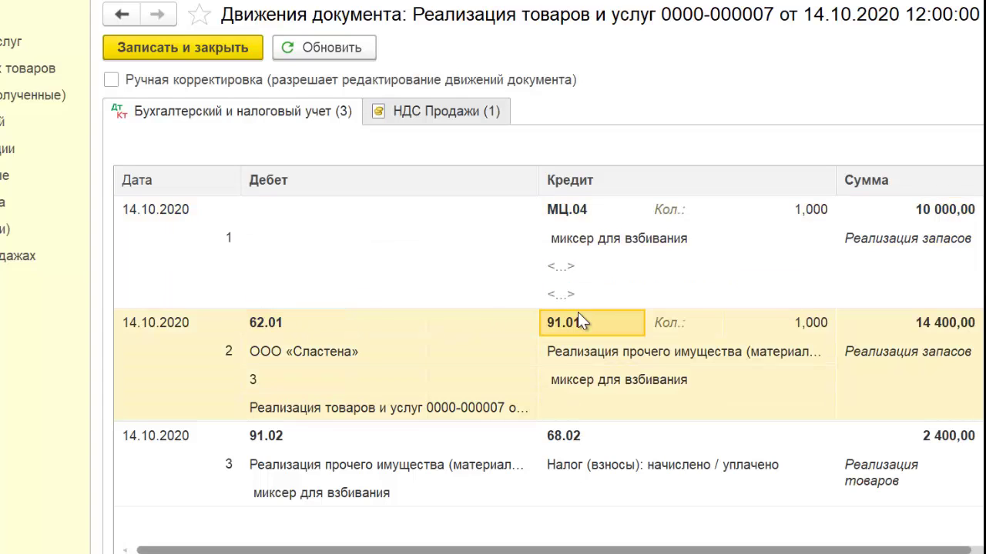
{"action": "left_click", "coordinate": [948, 332]}
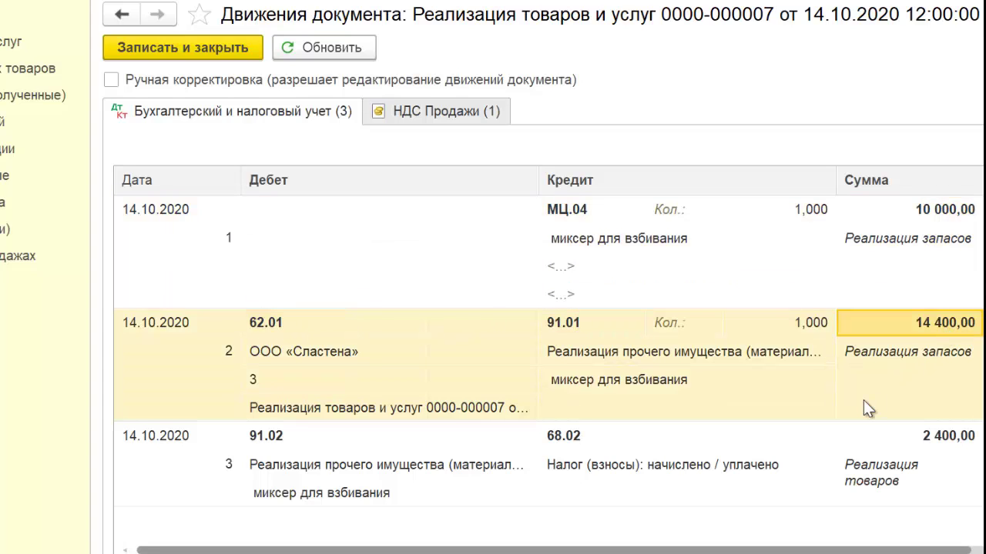
{"action": "left_click", "coordinate": [929, 436]}
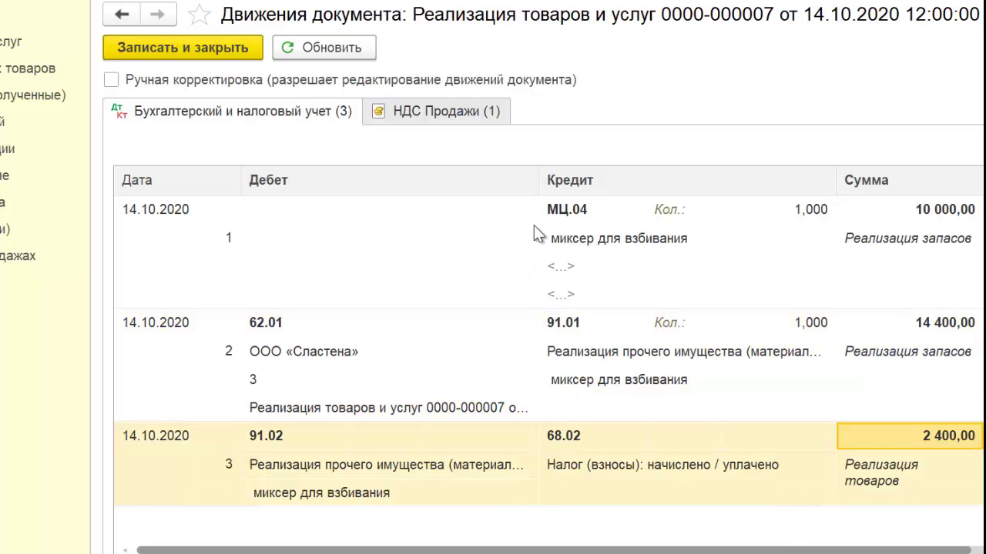
Compare the second and third analytics fields of the МЦ.04 credit entry with the analytics in the materials transfer's postings.
{"action": "left_click", "coordinate": [565, 271]}
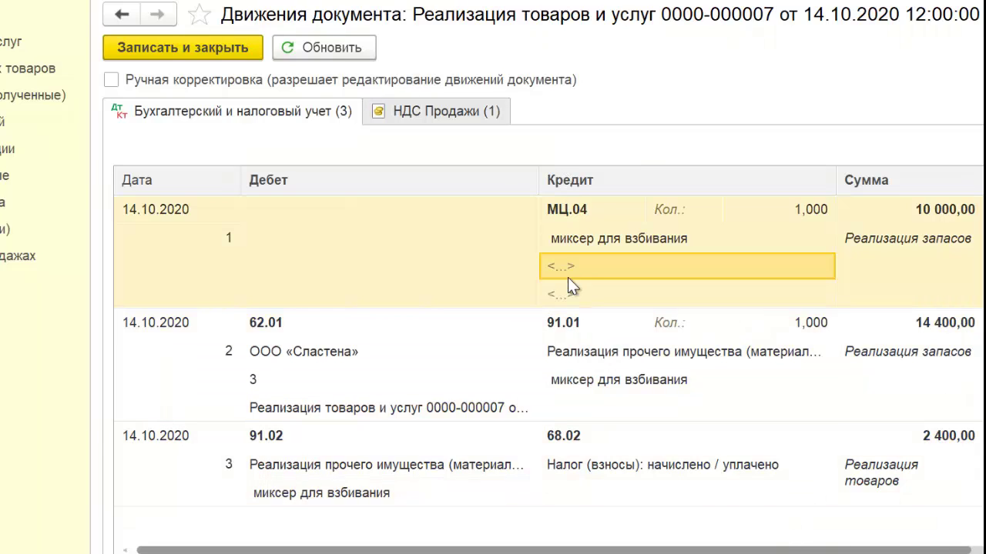
{"action": "left_click", "coordinate": [570, 303]}
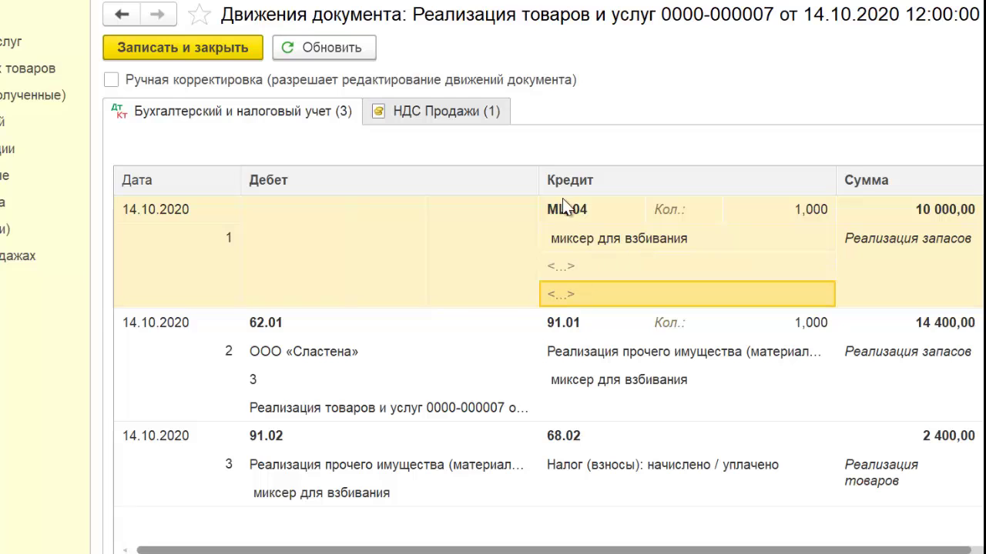
{"action": "left_click", "coordinate": [122, 14]}
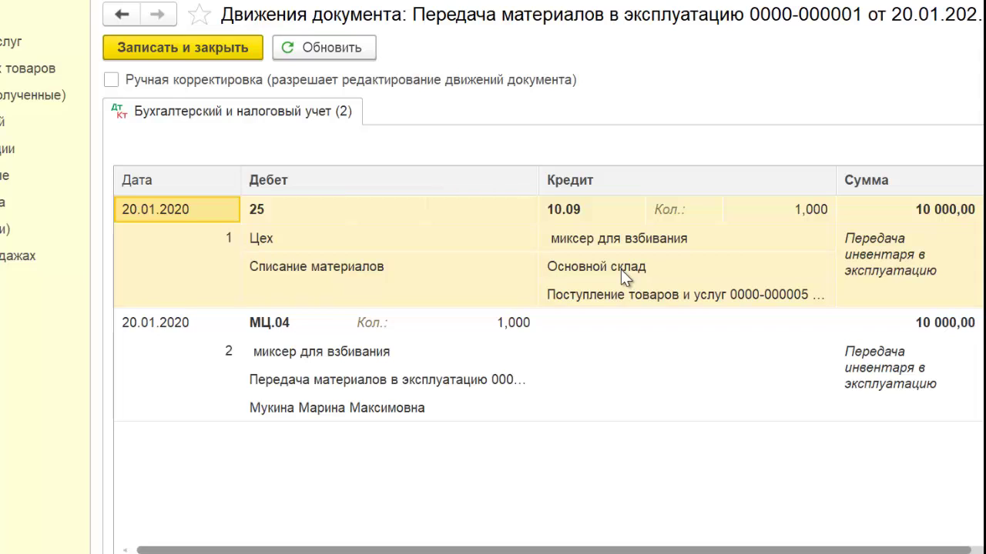
{"action": "left_click", "coordinate": [530, 385]}
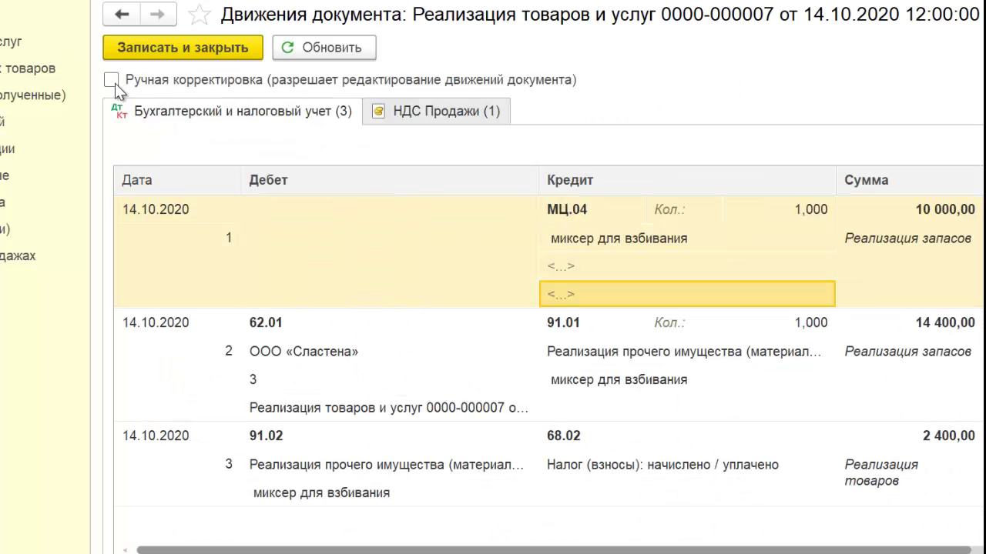
Enable manual correction of the postings and set the МЦ.04 entry's batch to the «Передача материалов в эксплуатацию» document dated 20.01.2020.
{"action": "left_click", "coordinate": [112, 80]}
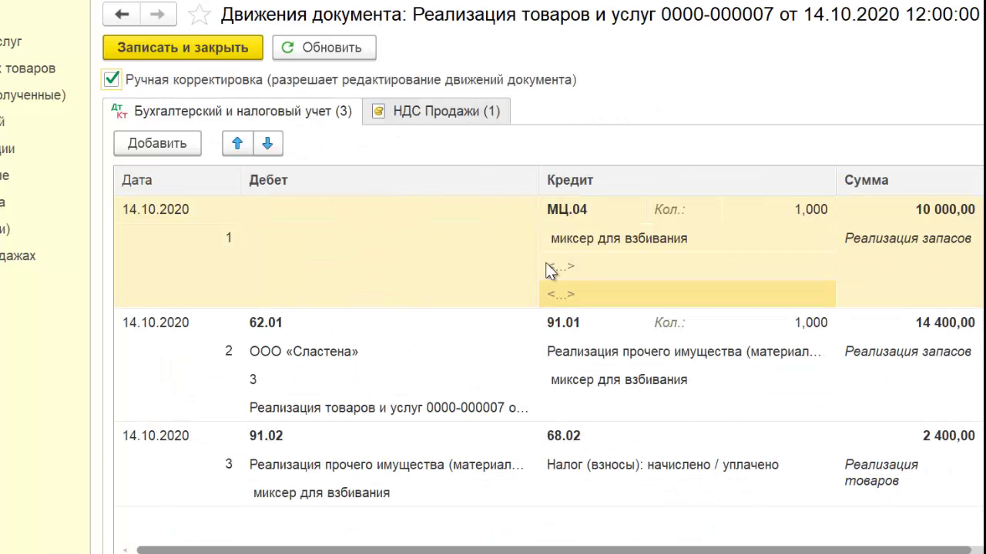
{"action": "left_click", "coordinate": [602, 267]}
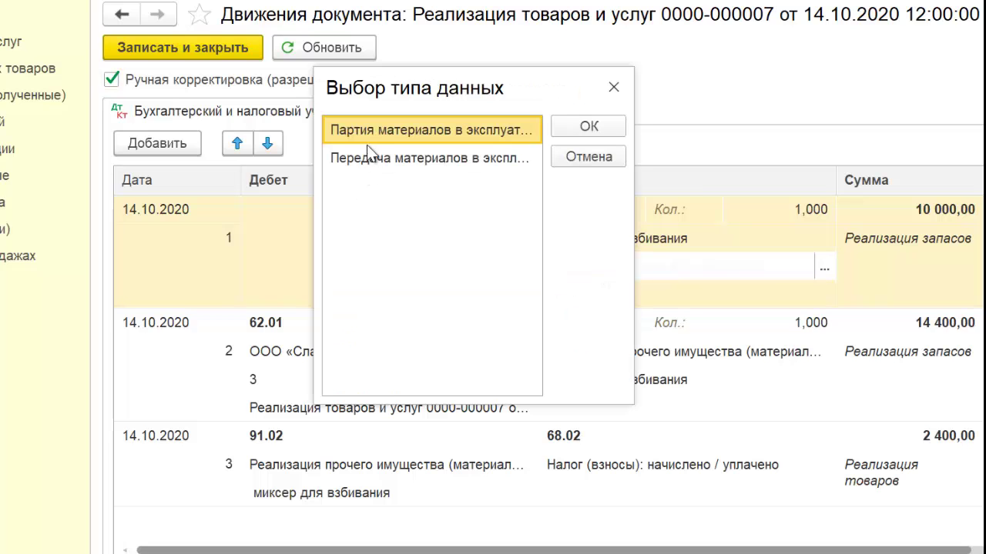
{"action": "left_click", "coordinate": [397, 158]}
{"action": "left_click", "coordinate": [581, 128]}
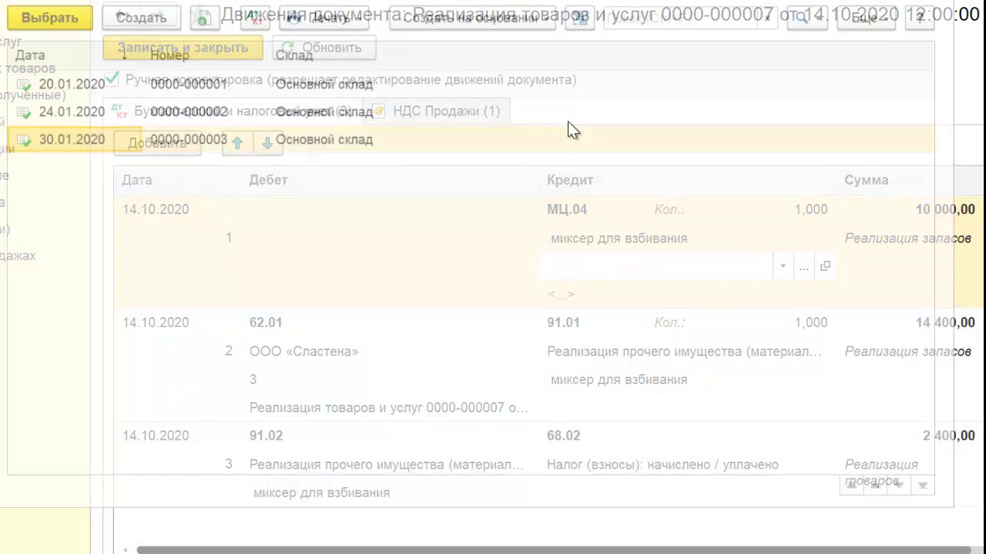
{"action": "left_click", "coordinate": [86, 81]}
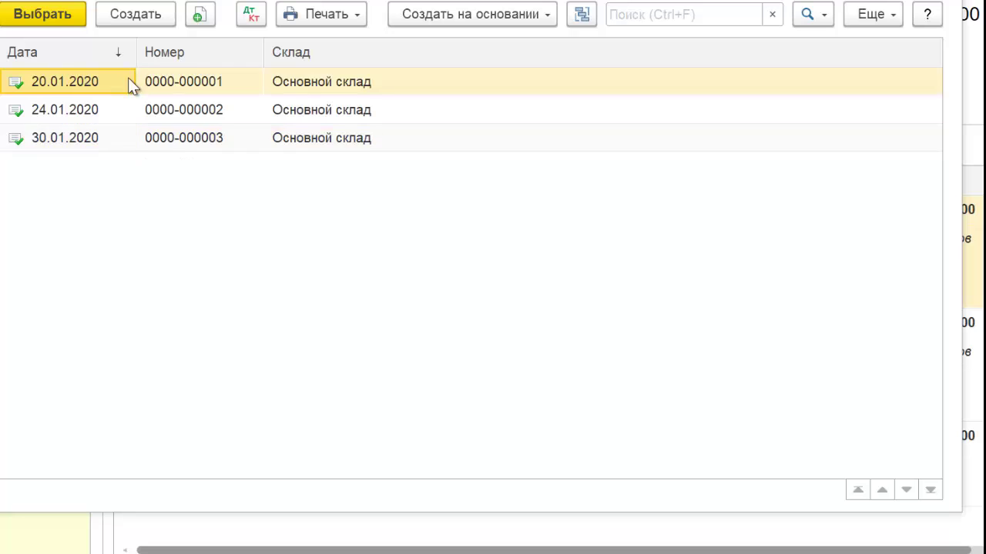
{"action": "left_click", "coordinate": [49, 16]}
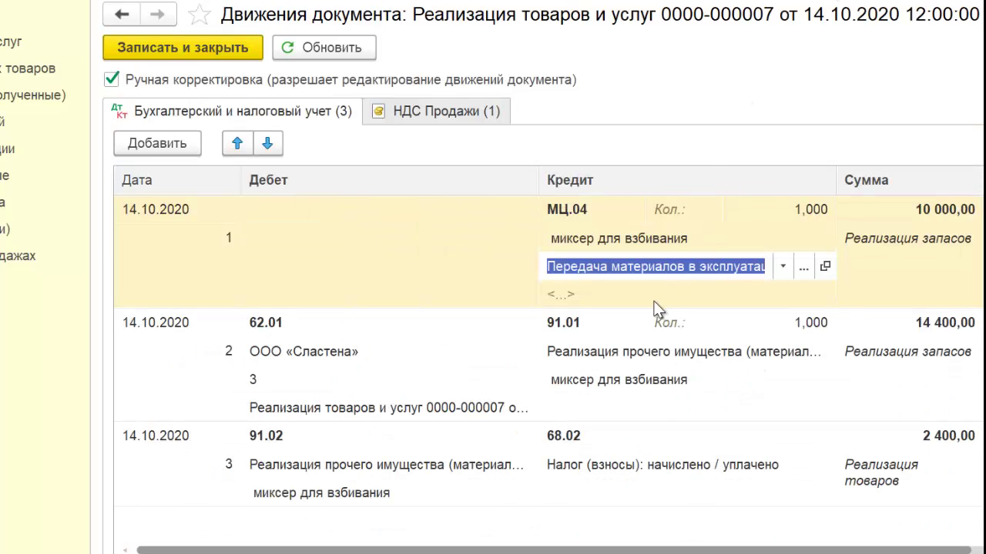
Fill the МЦ.04 entry's last analytics field with the responsible employee named in the materials transfer's postings.
{"action": "left_click", "coordinate": [633, 291]}
{"action": "left_click", "coordinate": [636, 351]}
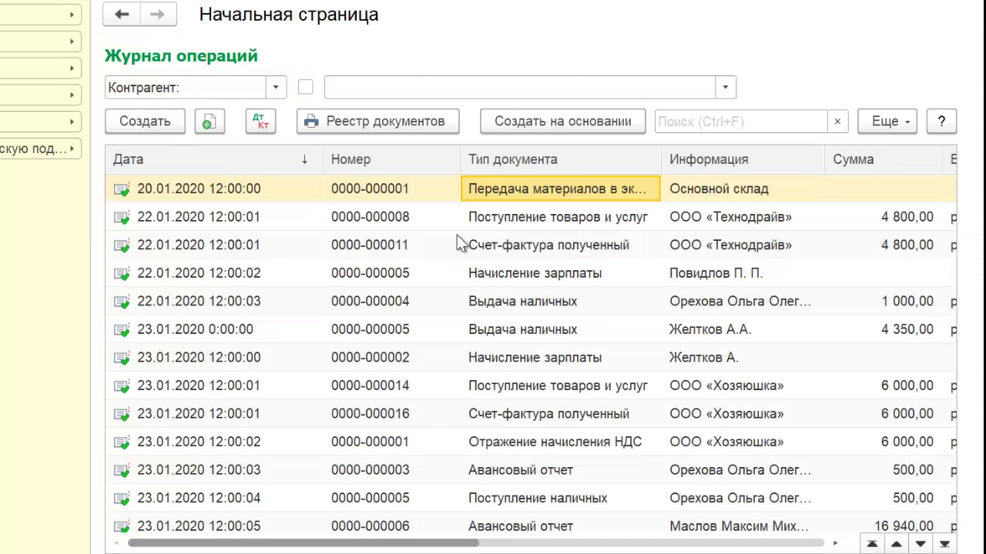
{"action": "left_click", "coordinate": [262, 120]}
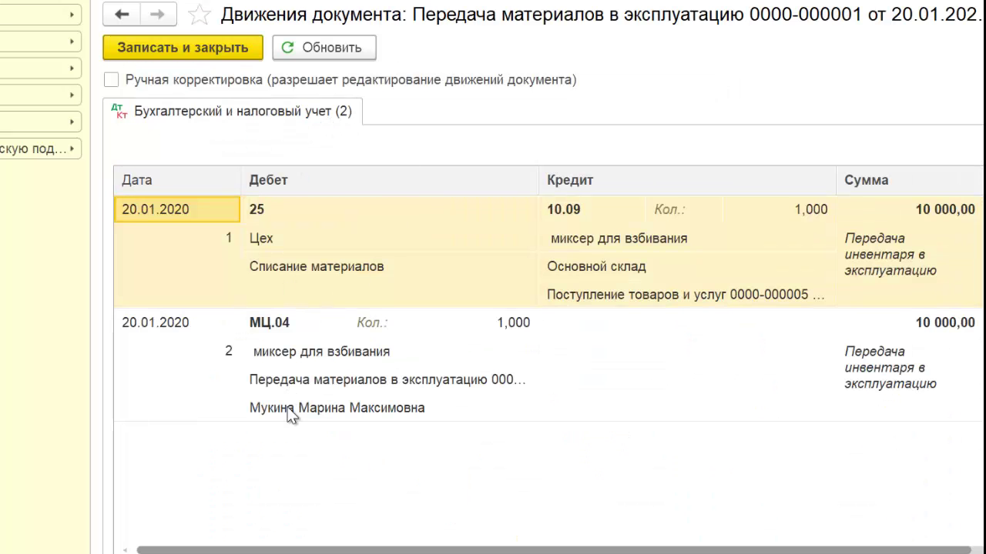
{"action": "left_click", "coordinate": [500, 419]}
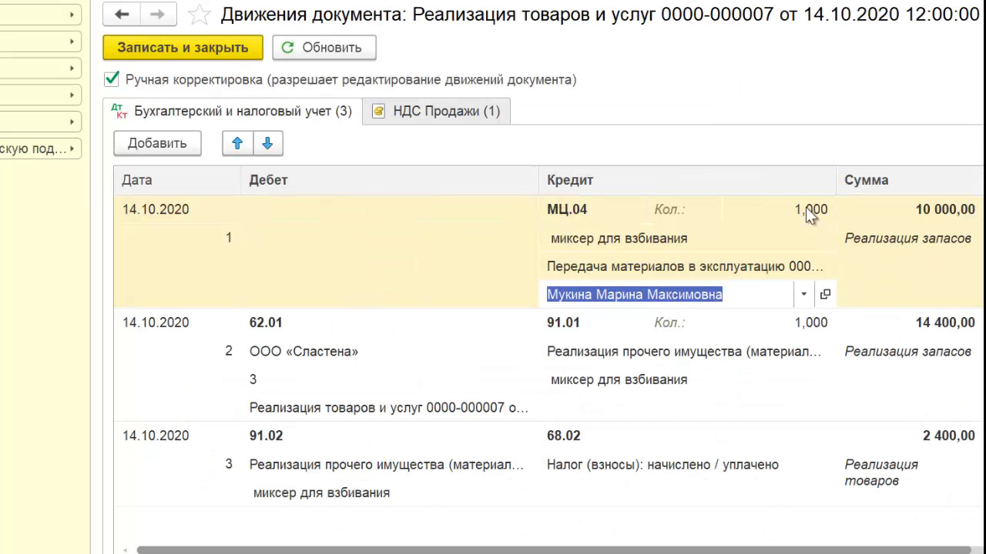
{"action": "key", "text": "Escape"}
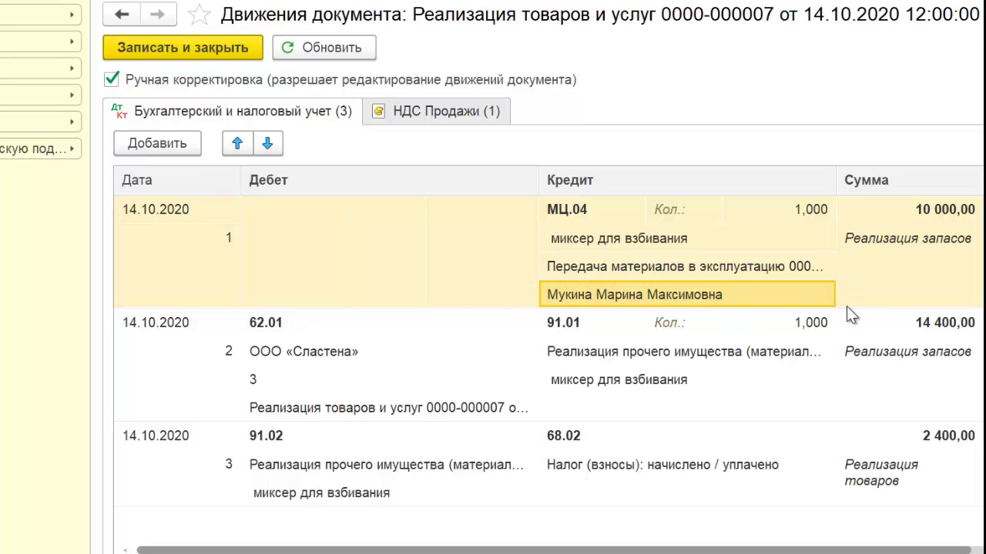
Save the manually corrected postings, reopen them from the sales document to check the МЦ.04 analytics, and save and close them.
{"action": "left_click", "coordinate": [185, 48]}
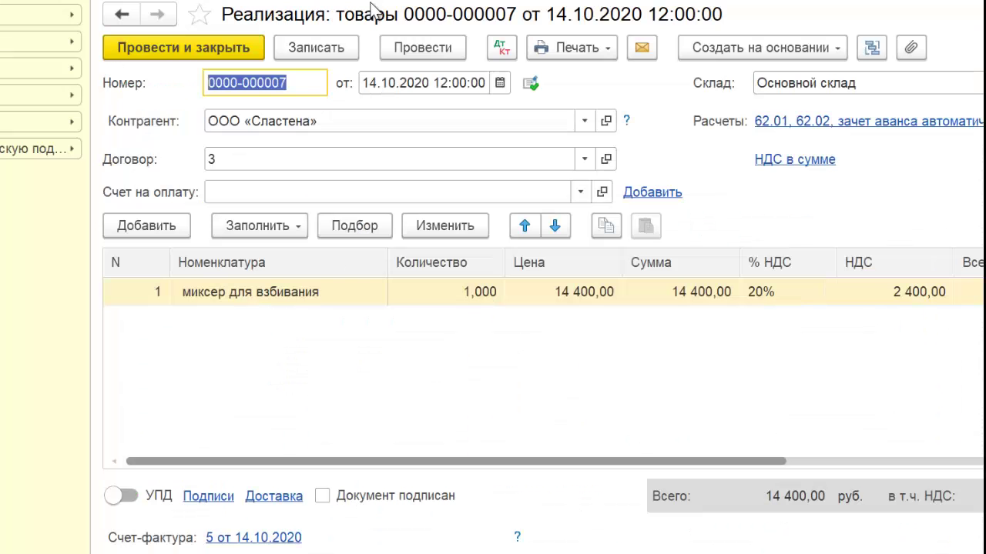
{"action": "left_click", "coordinate": [502, 48]}
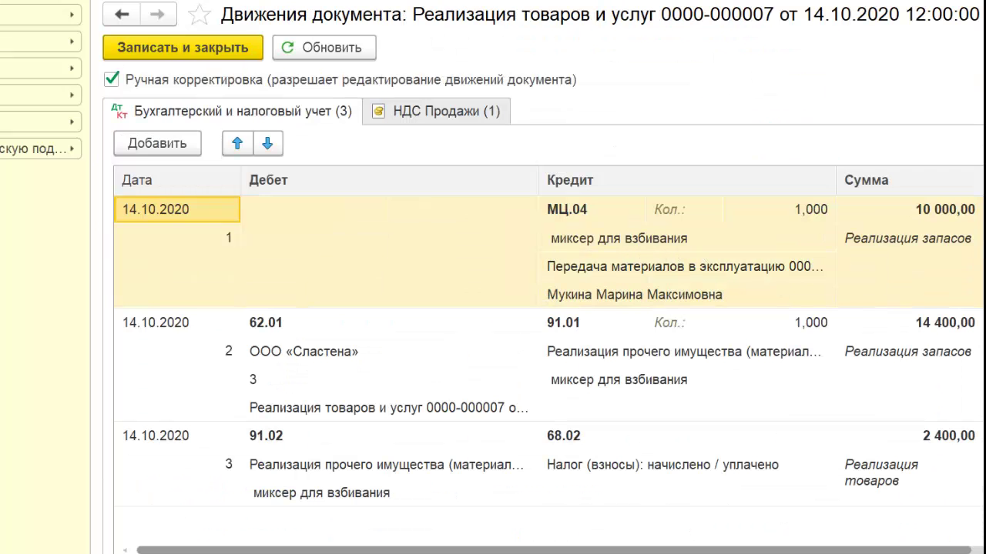
{"action": "left_click", "coordinate": [154, 48]}
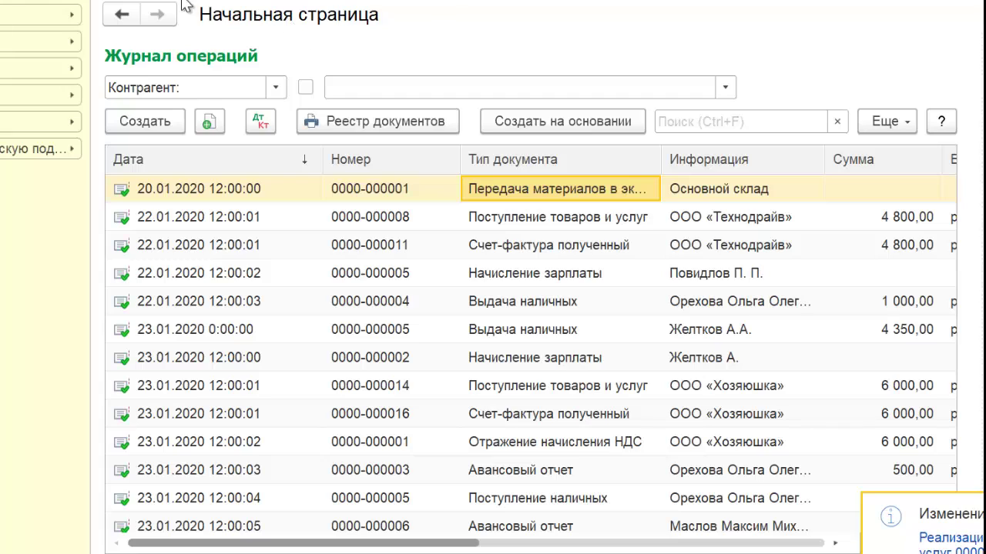